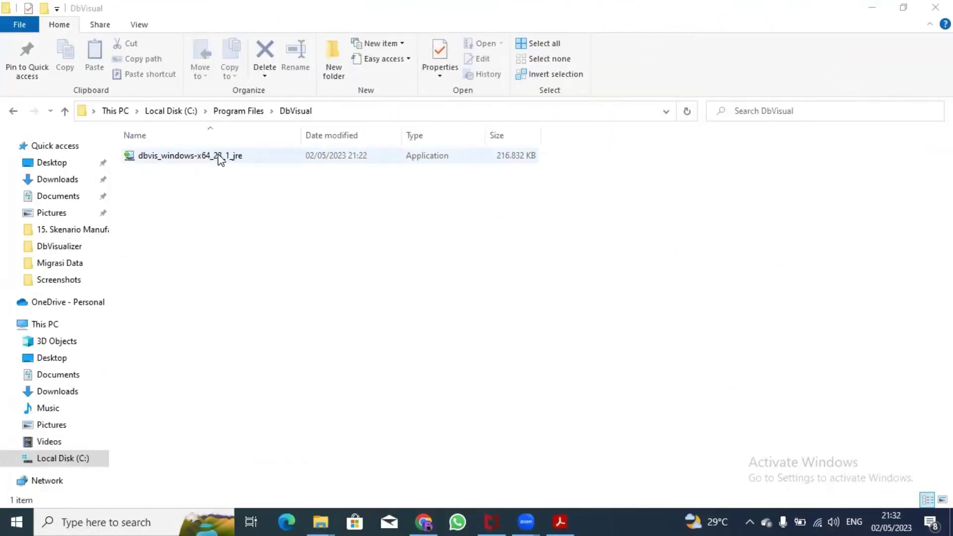
Run the dbvis_windows-x64_23_1_jre installer as administrator
{"action": "left_click", "coordinate": [219, 156]}
{"action": "right_click", "coordinate": [219, 156]}
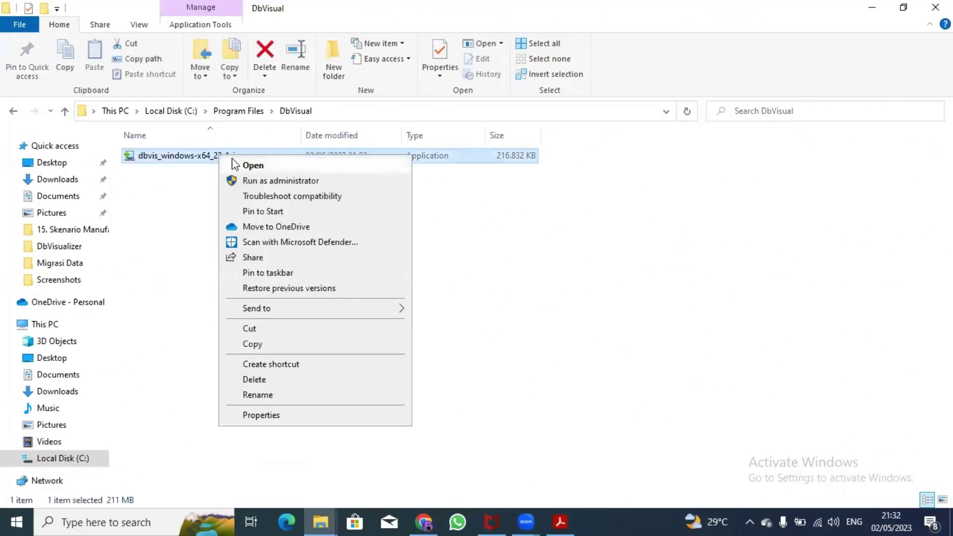
{"action": "left_click", "coordinate": [253, 180]}
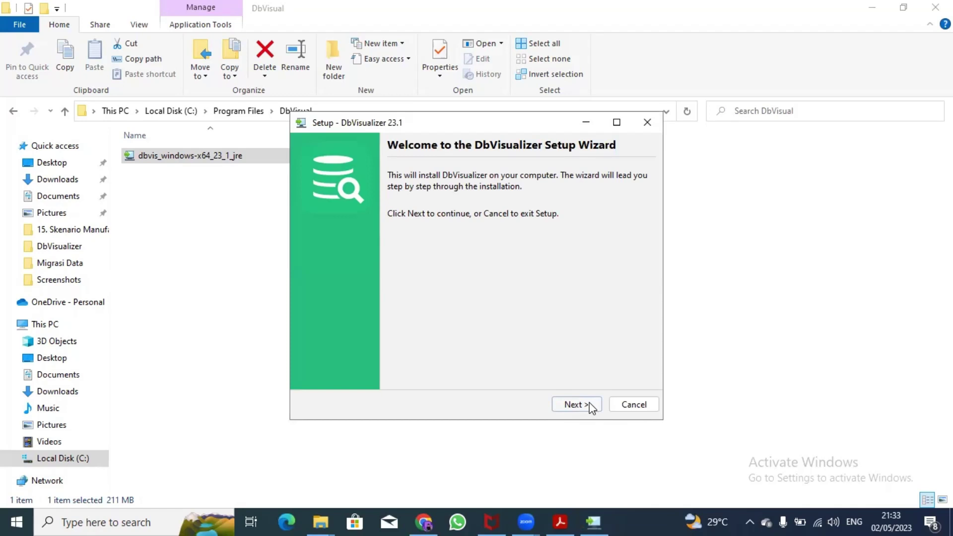
Install to C:\Program Files\DbVisualizer, accepting the DbVisualizer Start Menu folder, shortcuts for all users and the *.sql file association
{"action": "left_click", "coordinate": [590, 405]}
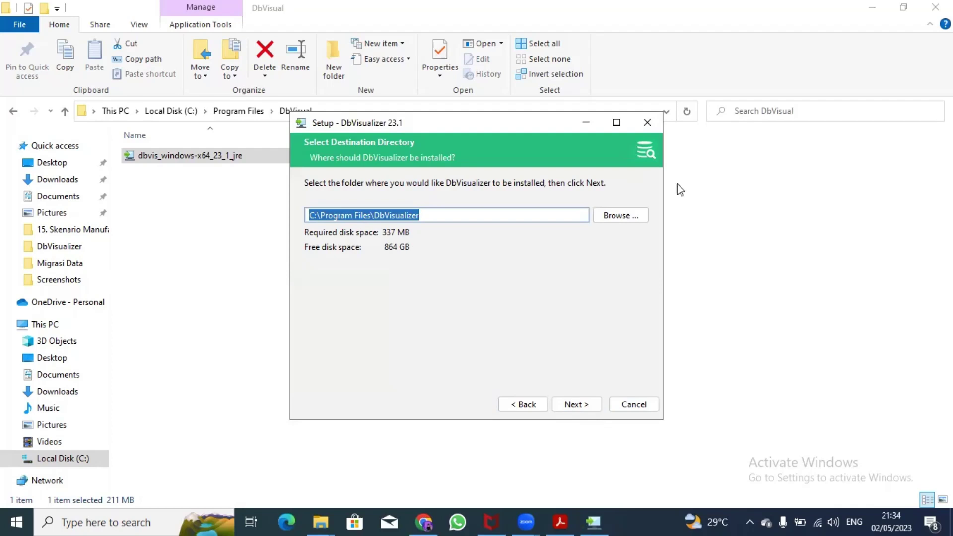
{"action": "left_click", "coordinate": [584, 406]}
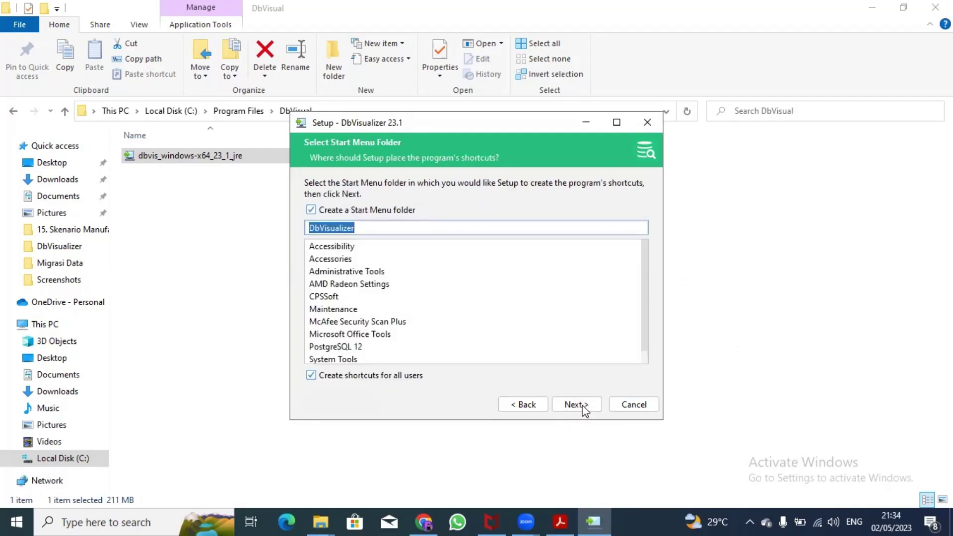
{"action": "left_click", "coordinate": [584, 406]}
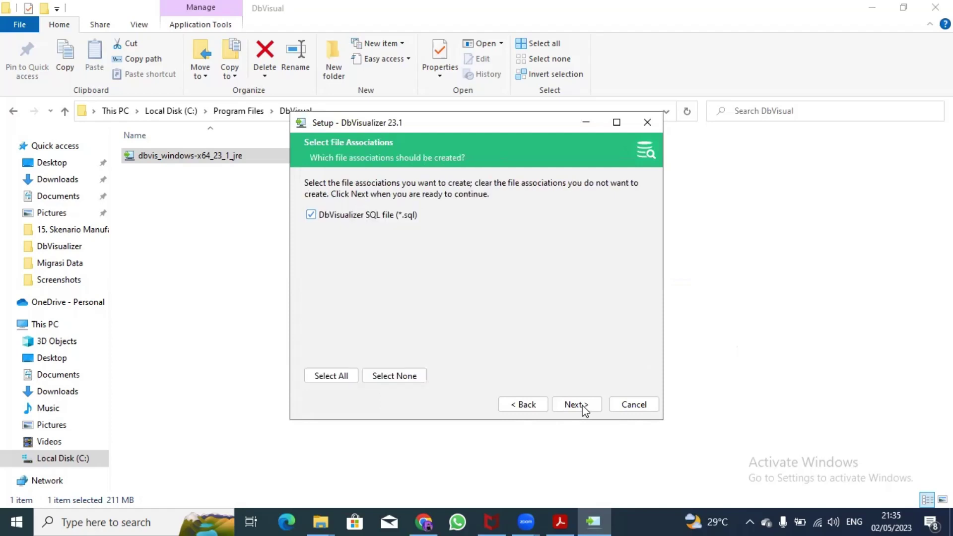
{"action": "left_click", "coordinate": [583, 406]}
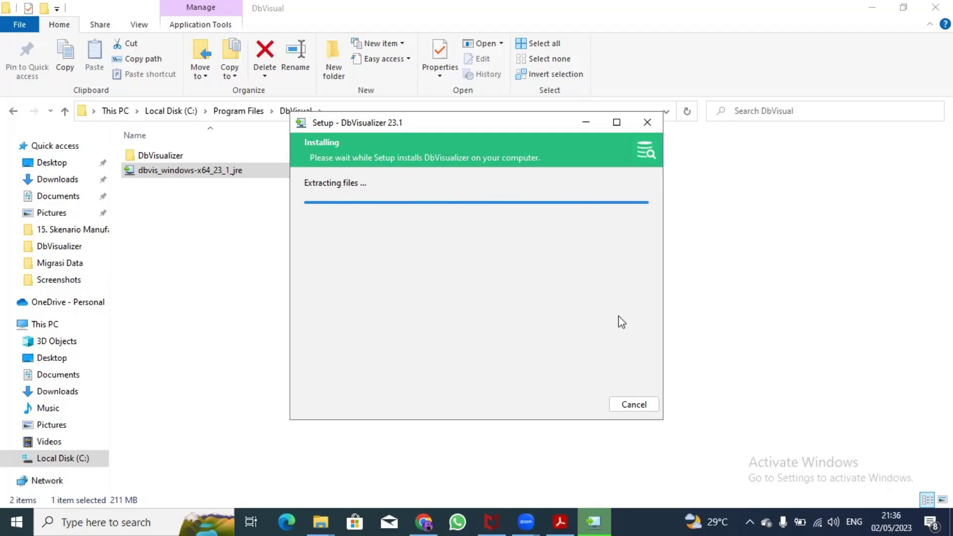
Finish the setup wizard with the Run DbVisualizer option enabled
{"action": "left_click", "coordinate": [311, 238]}
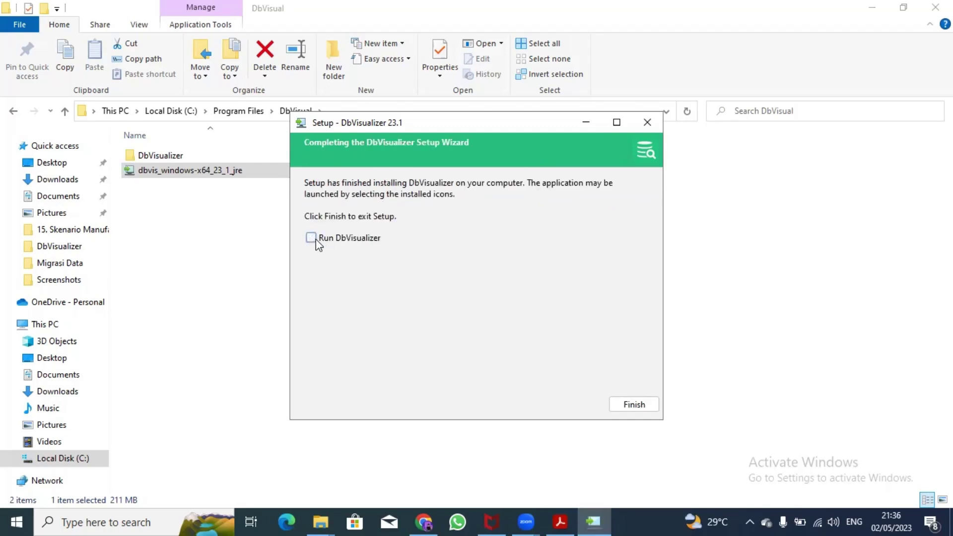
{"action": "left_click", "coordinate": [313, 237]}
{"action": "left_click", "coordinate": [629, 406]}
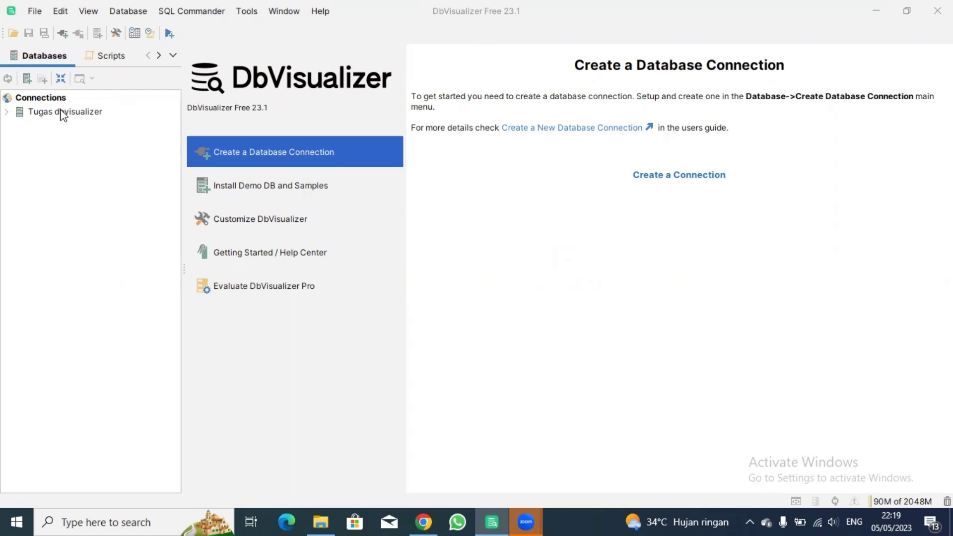
Browse the drivers offered for a new connection, search them for "postg", and close the list without creating a connection
{"action": "left_click", "coordinate": [709, 178]}
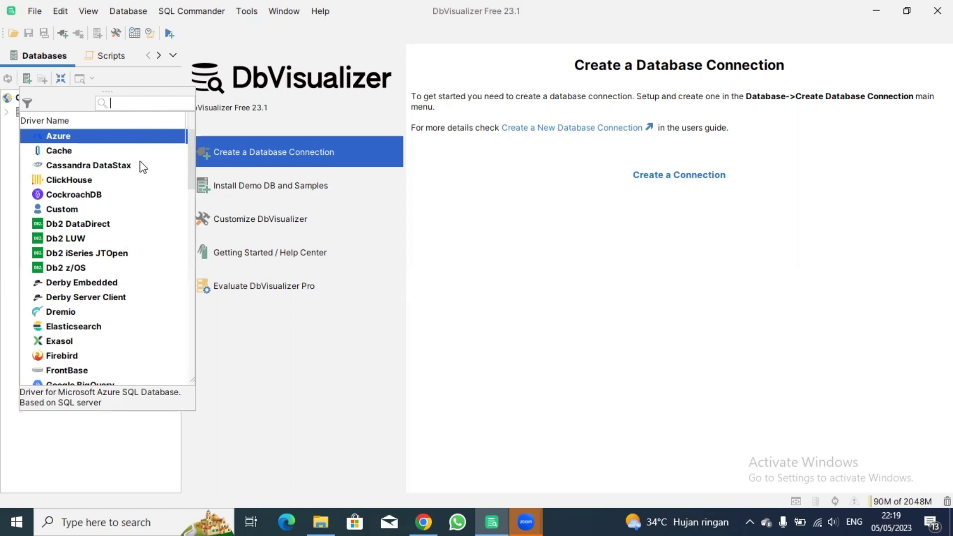
{"action": "scroll", "coordinate": [144, 252], "scroll_direction": "down", "scroll_amount": 2}
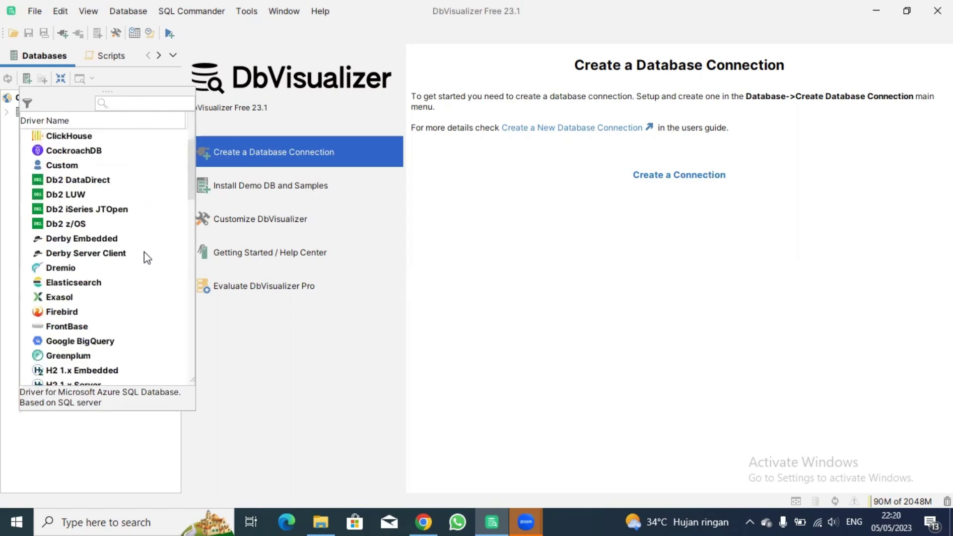
{"action": "scroll", "coordinate": [144, 252], "scroll_direction": "down", "scroll_amount": 5}
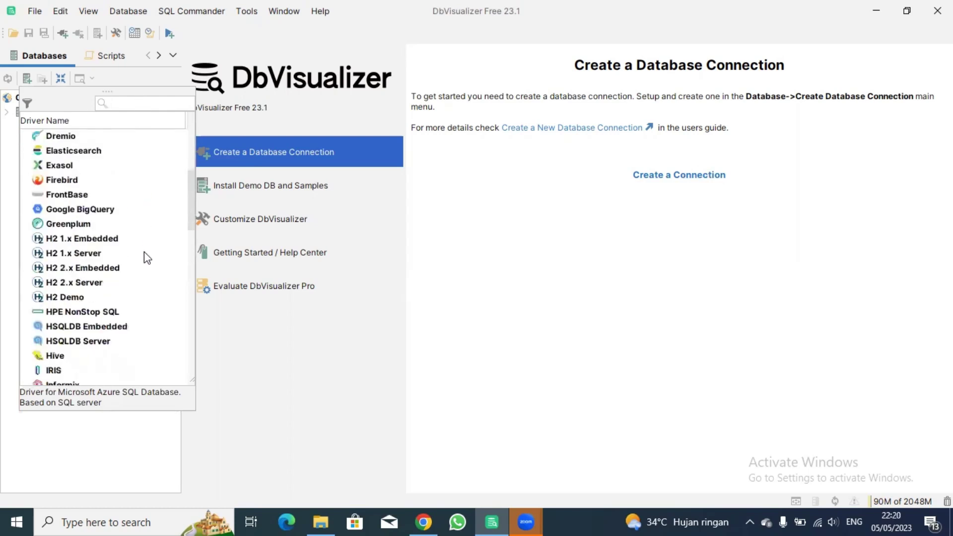
{"action": "scroll", "coordinate": [144, 251], "scroll_direction": "up", "scroll_amount": 7}
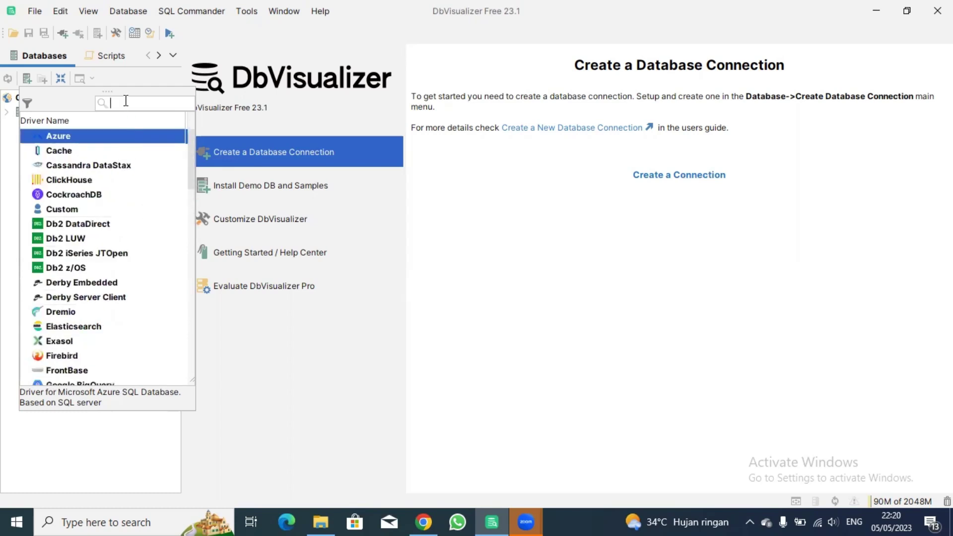
{"action": "type", "text": "postg"}
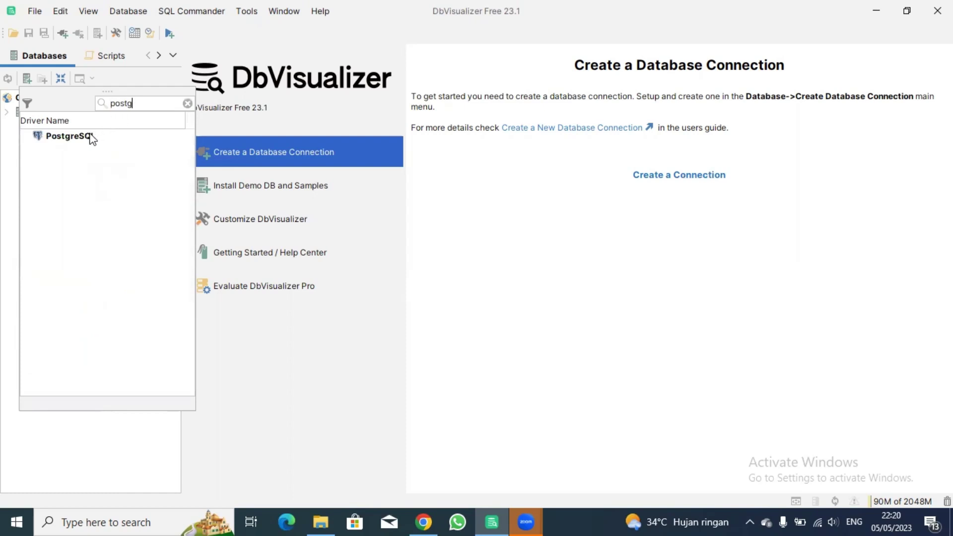
{"action": "left_click", "coordinate": [187, 103]}
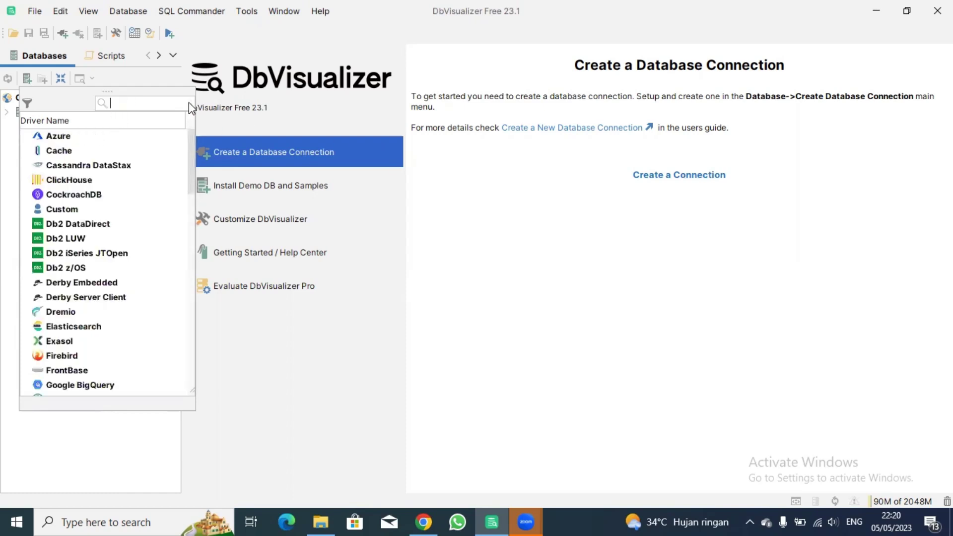
{"action": "key", "text": "Escape"}
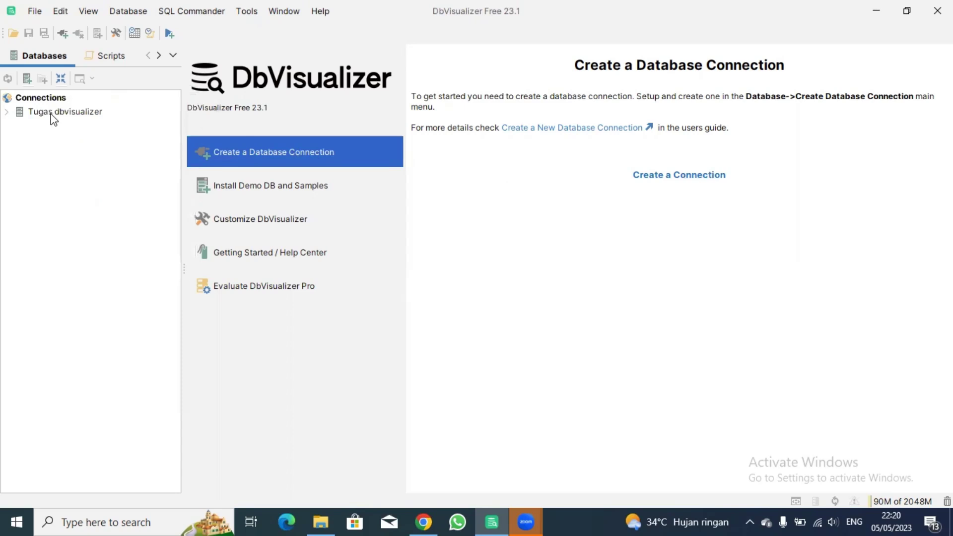
Open the Tugas dbvisualizer connection and check its database name against the databases in Odoo's selector in the browser
{"action": "double_click", "coordinate": [52, 115]}
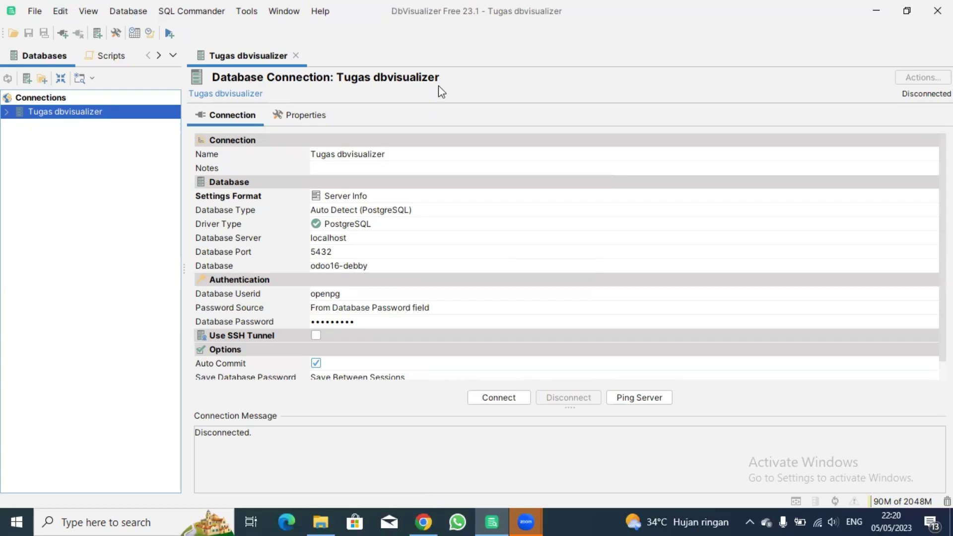
{"action": "key", "text": "alt+Tab"}
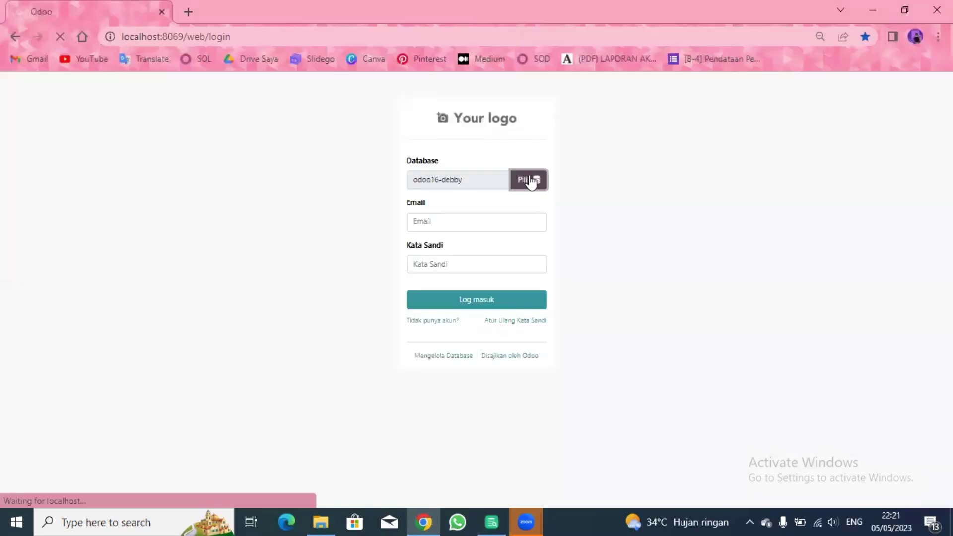
{"action": "left_click", "coordinate": [530, 182]}
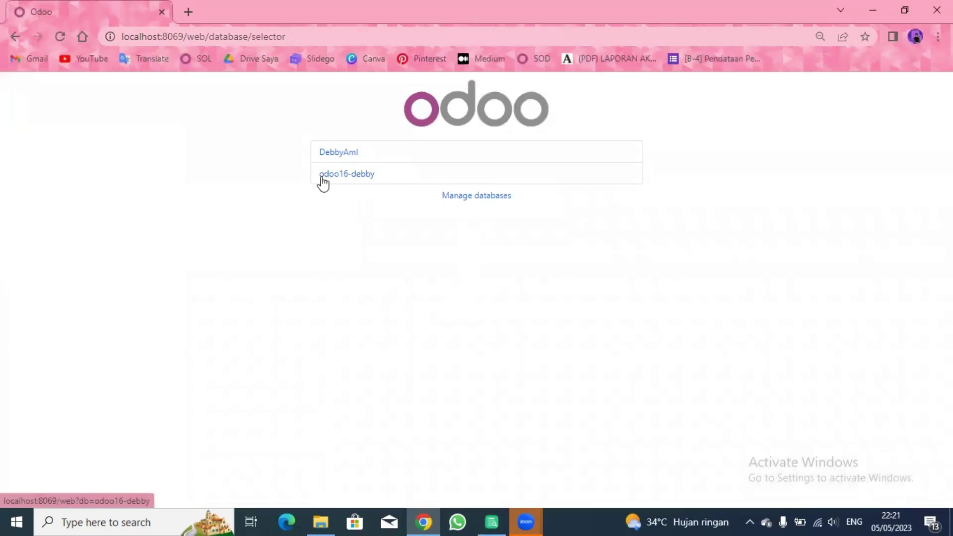
{"action": "left_click_drag", "start_coordinate": [323, 181], "coordinate": [379, 174]}
{"action": "left_click_drag", "start_coordinate": [320, 152], "coordinate": [368, 155]}
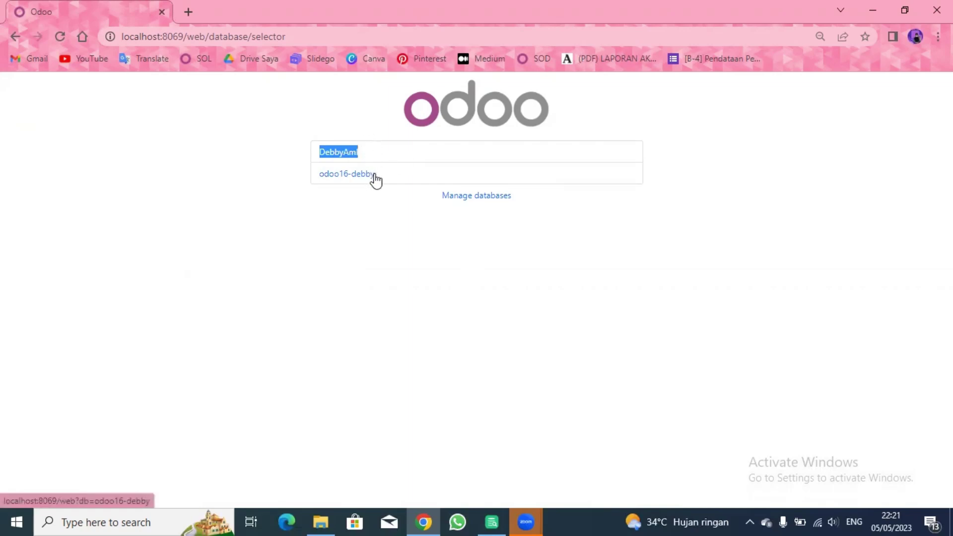
{"action": "left_click_drag", "start_coordinate": [319, 179], "coordinate": [417, 193]}
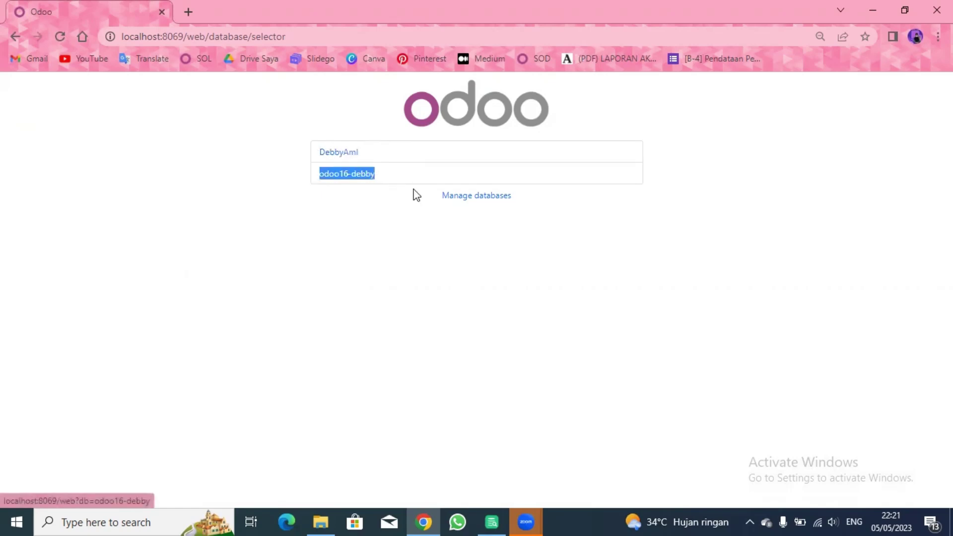
Switch back to DbVisualizer and ping the server of the Tugas dbvisualizer connection, closing the resulting message
{"action": "left_click", "coordinate": [485, 516]}
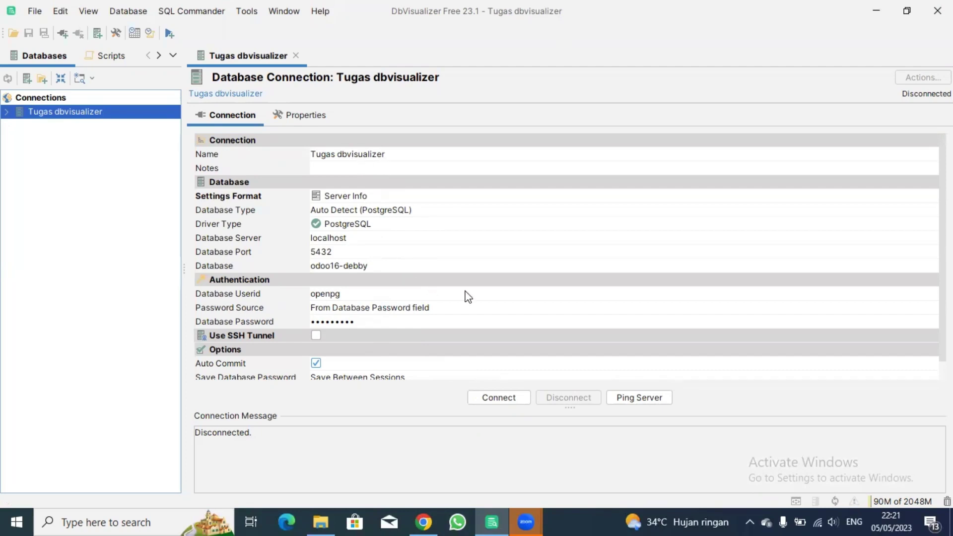
{"action": "left_click", "coordinate": [659, 402]}
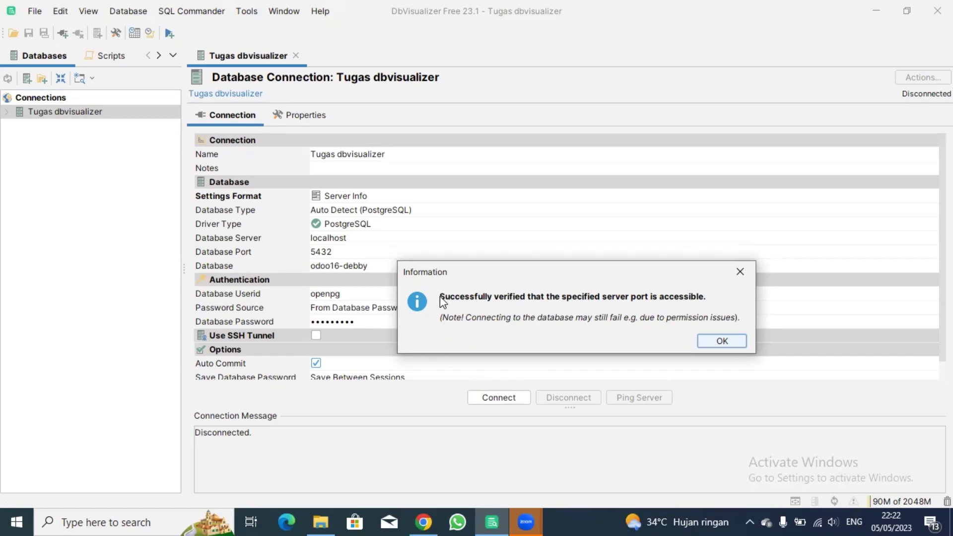
{"action": "left_click_drag", "start_coordinate": [440, 297], "coordinate": [724, 296]}
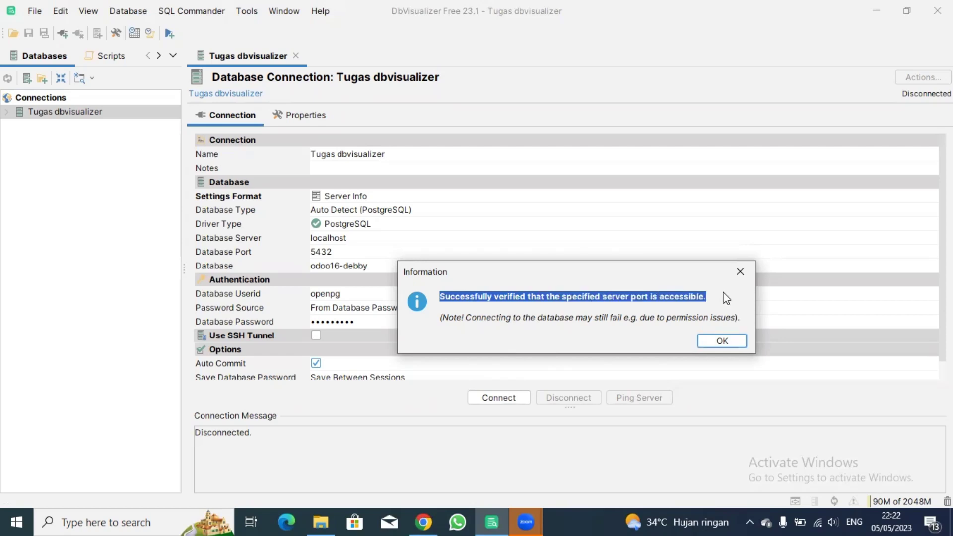
{"action": "left_click", "coordinate": [727, 341]}
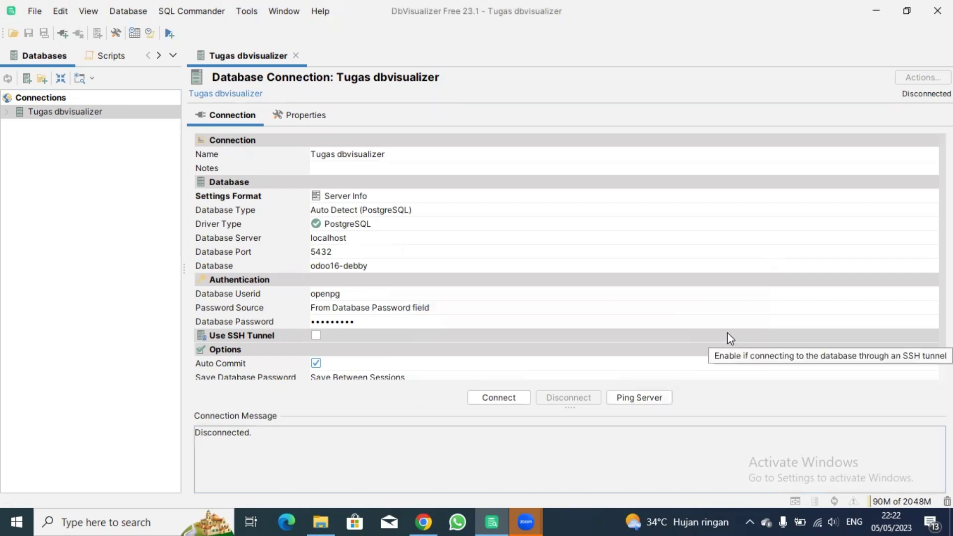
Connect to Tugas dbvisualizer and expand the odoo16-debby database down to its public schema
{"action": "left_click", "coordinate": [511, 401]}
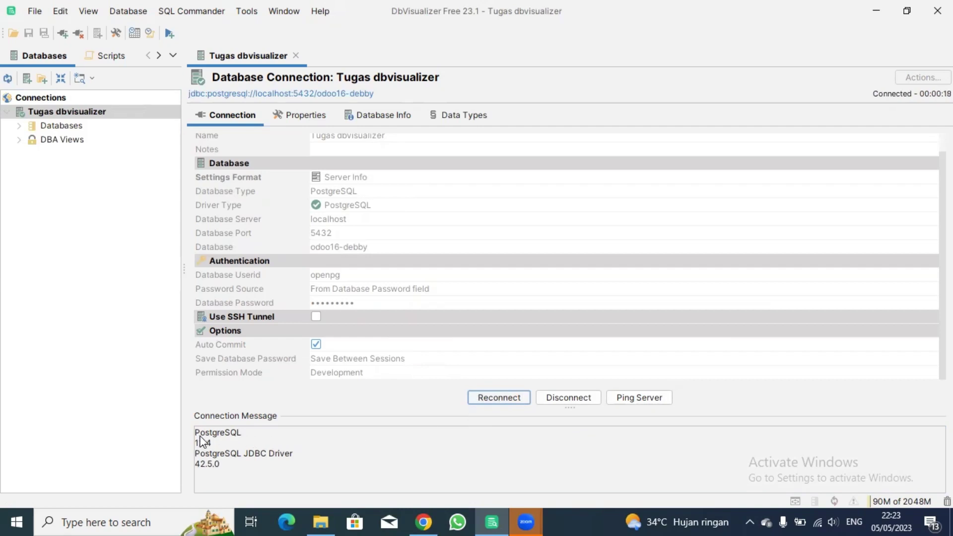
{"action": "left_click", "coordinate": [19, 126]}
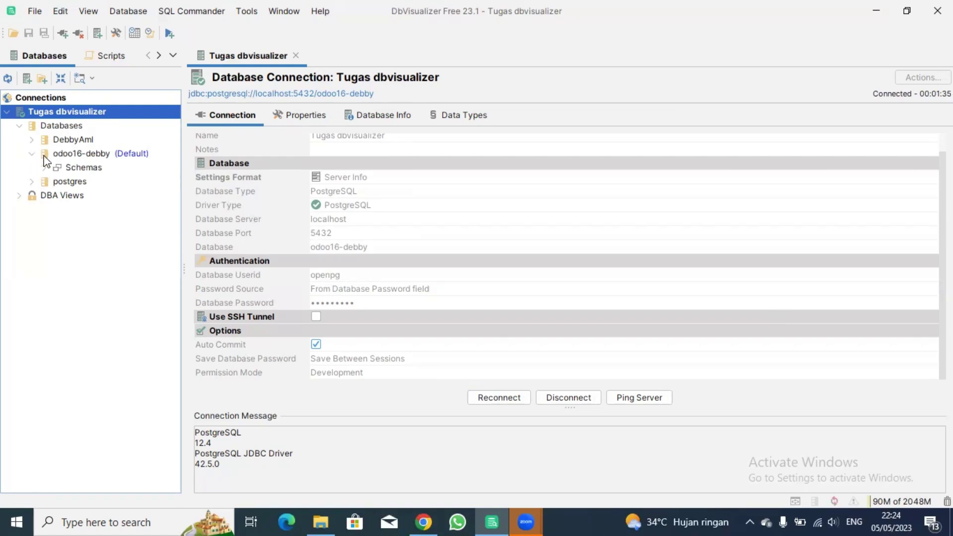
{"action": "left_click", "coordinate": [44, 168]}
{"action": "left_click", "coordinate": [57, 253]}
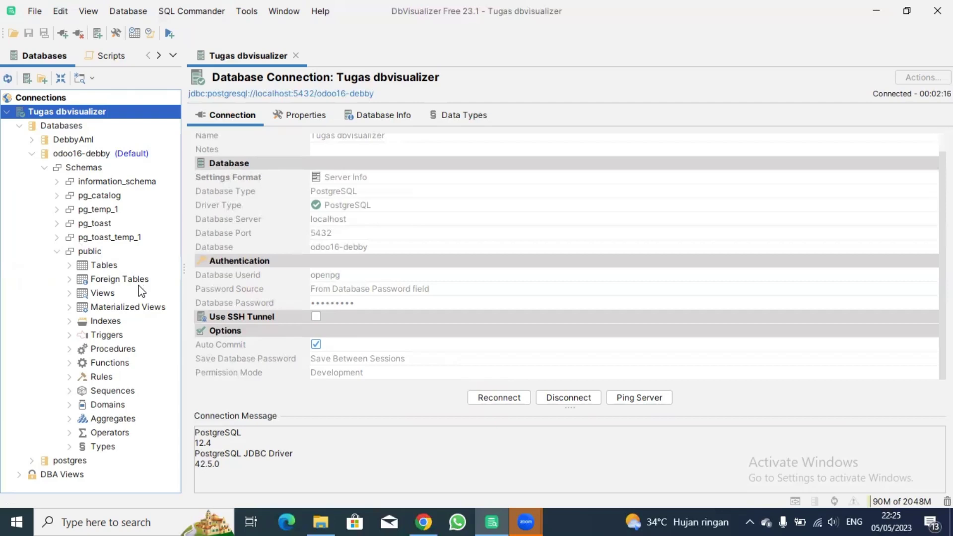
Expand the tables of the public schema and open the Tables object in a new tab
{"action": "left_click", "coordinate": [100, 267]}
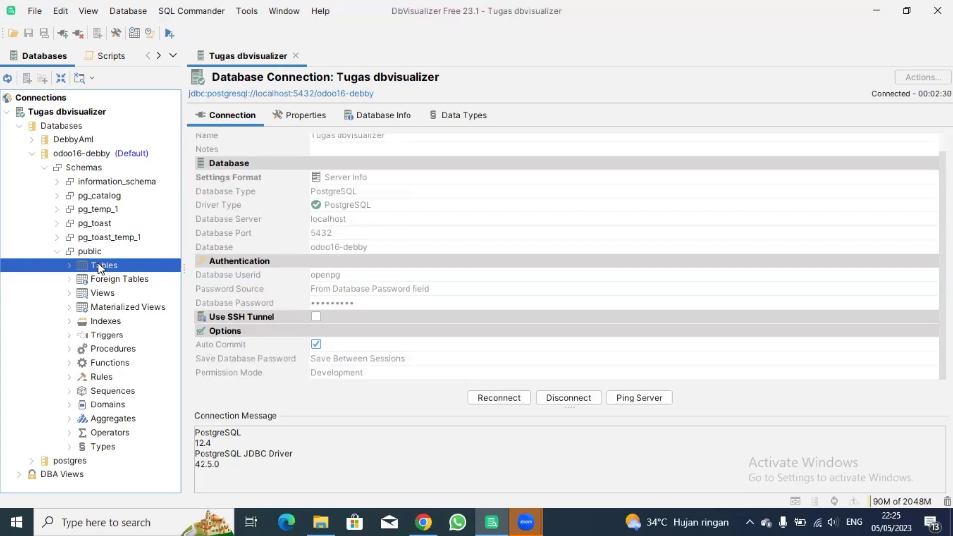
{"action": "double_click", "coordinate": [97, 264]}
{"action": "right_click", "coordinate": [105, 179]}
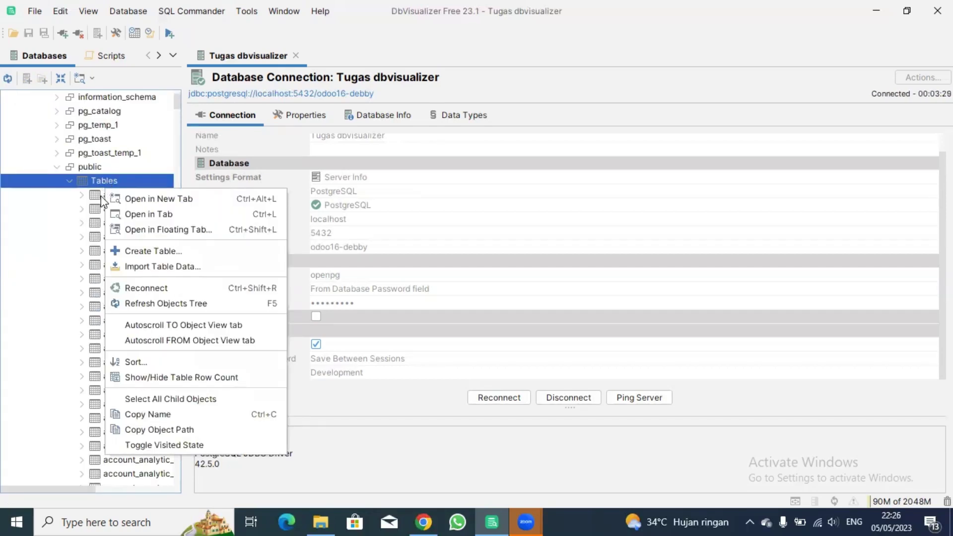
{"action": "left_click", "coordinate": [146, 199]}
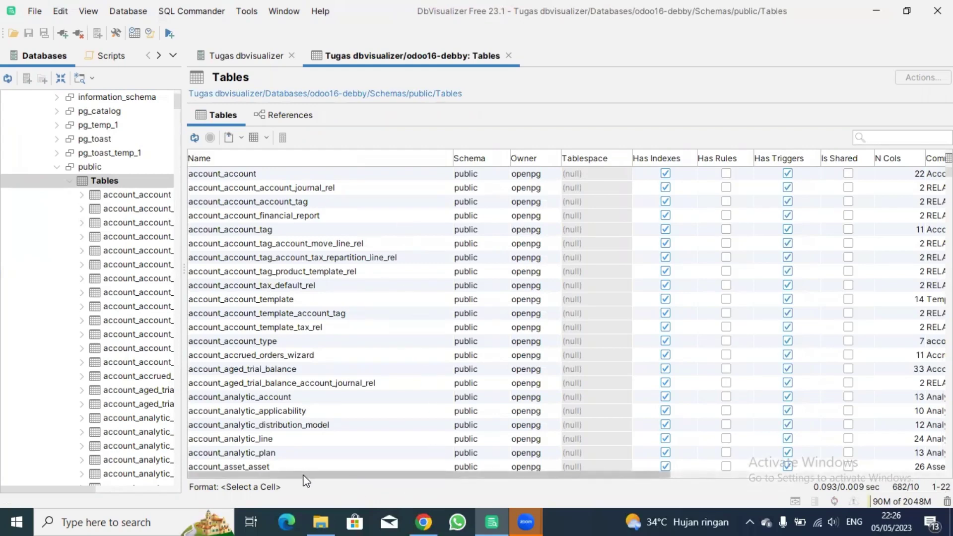
Filter the tables grid by "account" and look through the matching table names
{"action": "left_click_drag", "start_coordinate": [305, 475], "coordinate": [919, 127]}
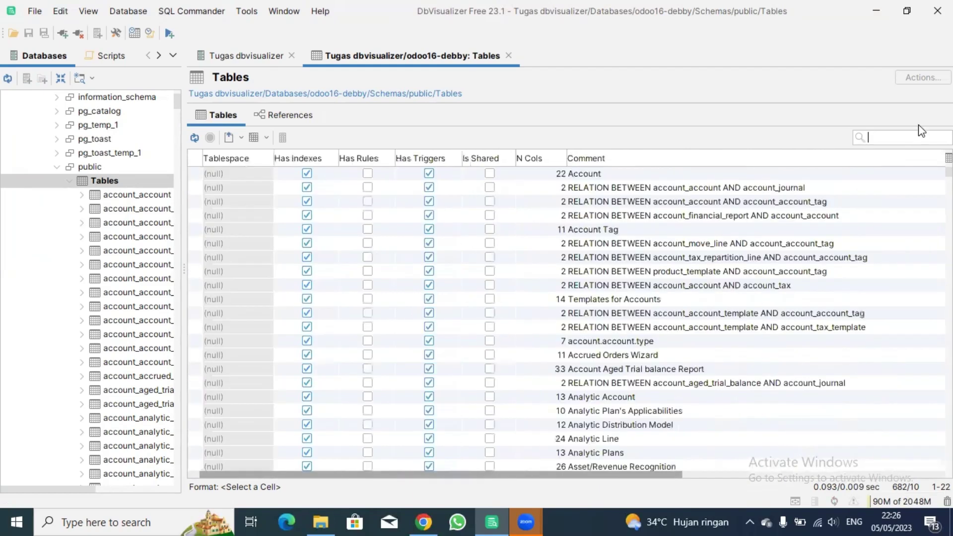
{"action": "left_click", "coordinate": [909, 141]}
{"action": "type", "text": "acc"}
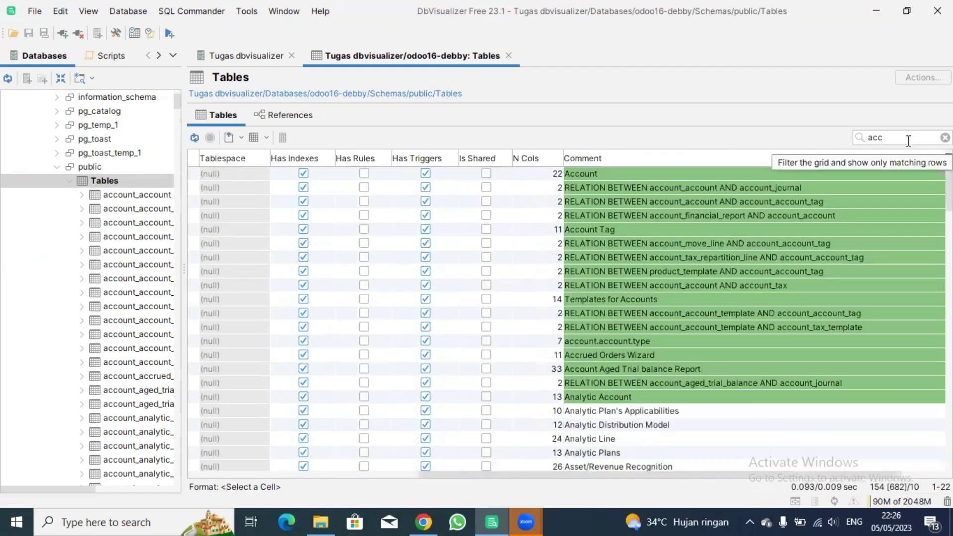
{"action": "type", "text": "ount"}
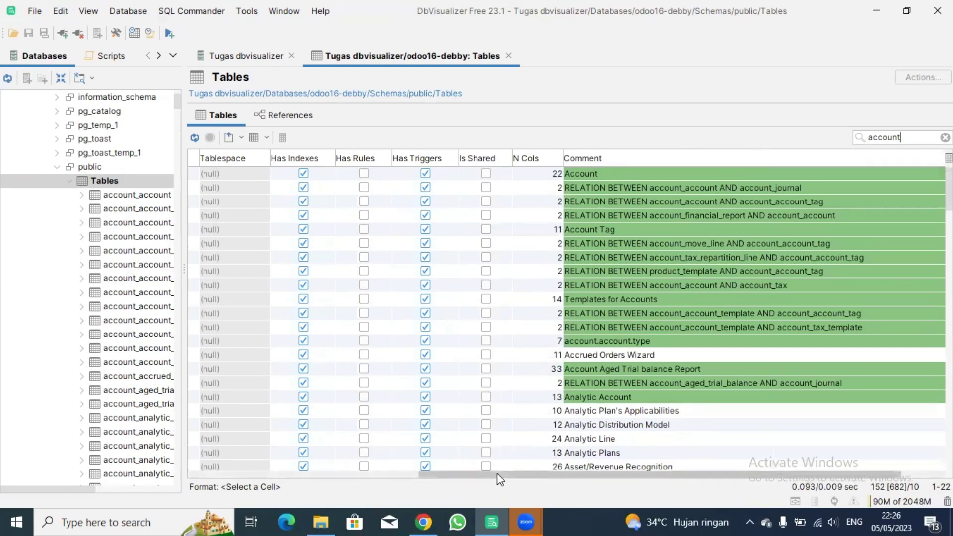
{"action": "left_click_drag", "start_coordinate": [496, 473], "coordinate": [214, 458]}
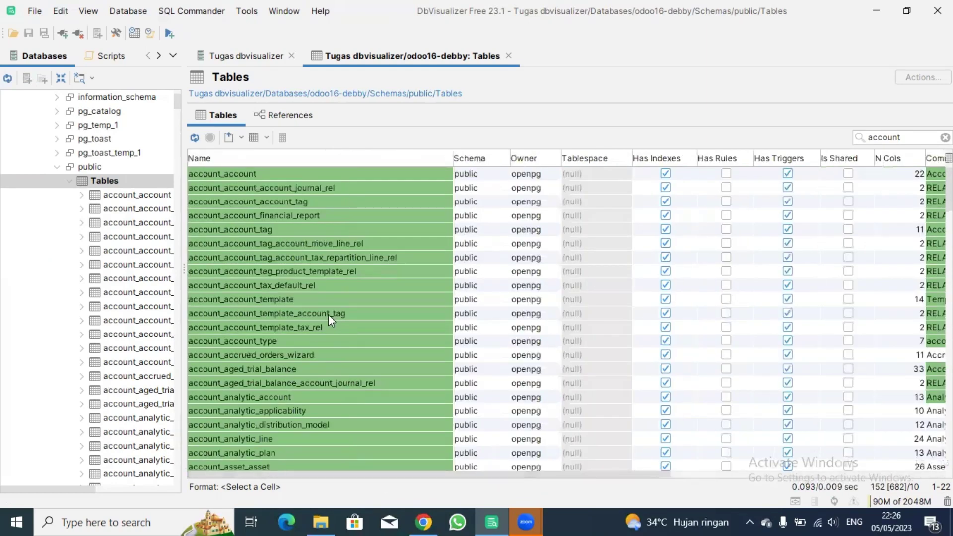
{"action": "scroll", "coordinate": [327, 304], "scroll_direction": "down", "scroll_amount": 1}
{"action": "scroll", "coordinate": [323, 318], "scroll_direction": "down", "scroll_amount": 20}
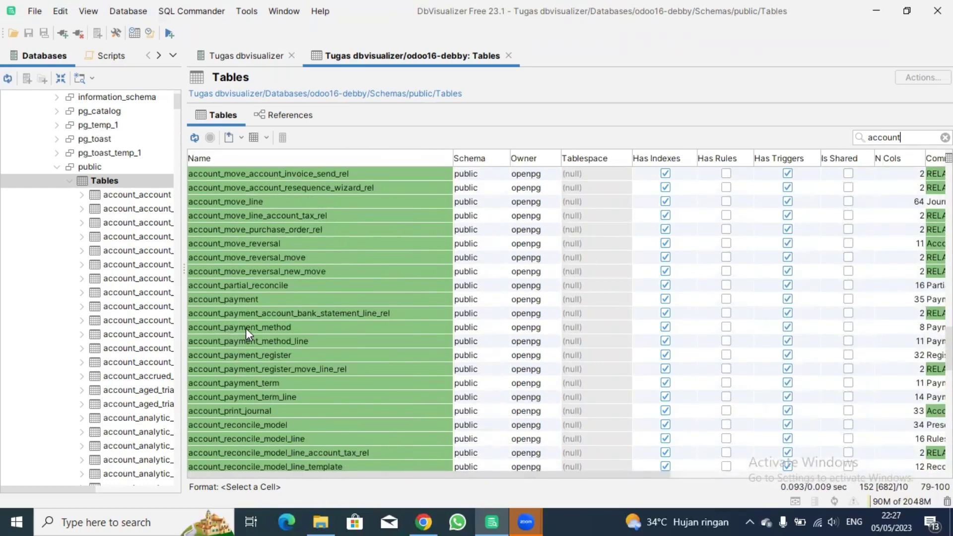
Open the account_payment_method table from the filtered tables grid in its own new tab
{"action": "right_click", "coordinate": [246, 328]}
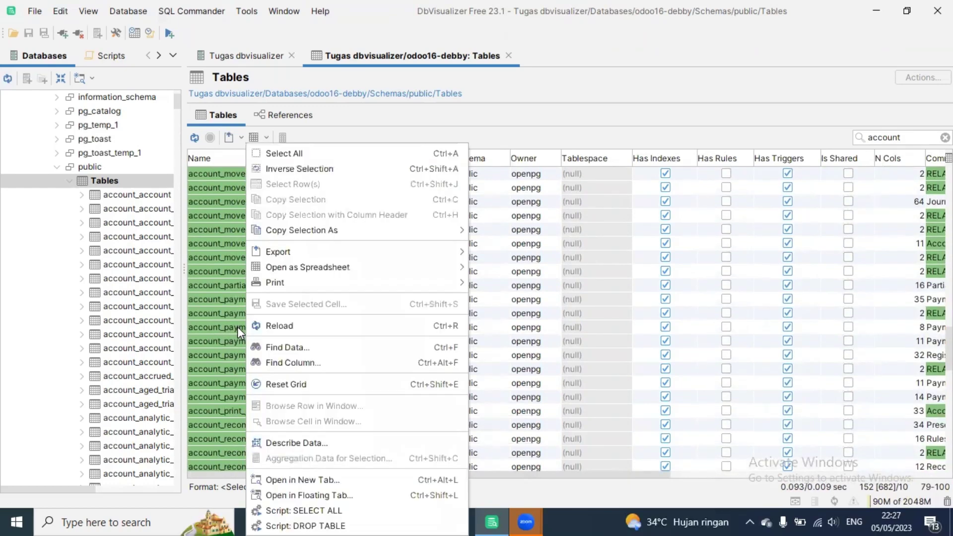
{"action": "left_click", "coordinate": [238, 327]}
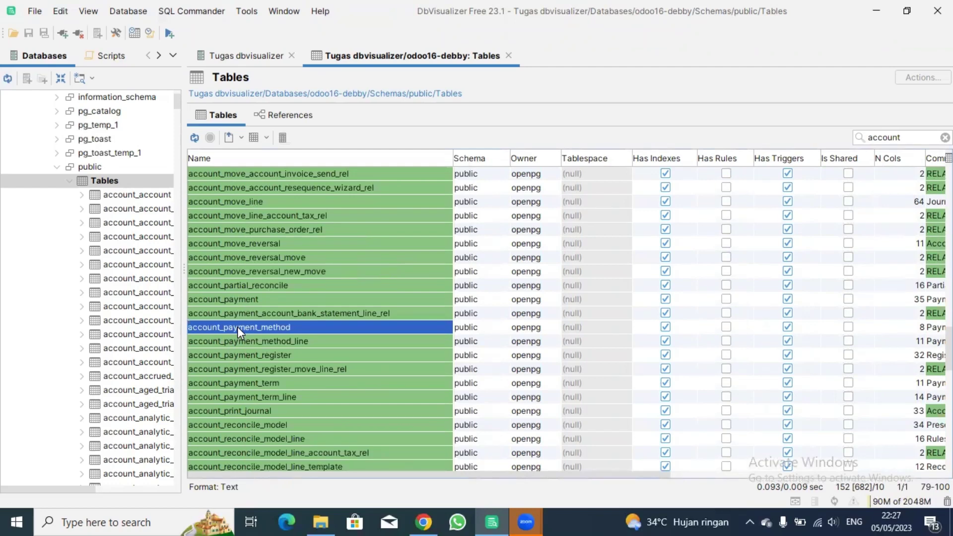
{"action": "right_click", "coordinate": [238, 327]}
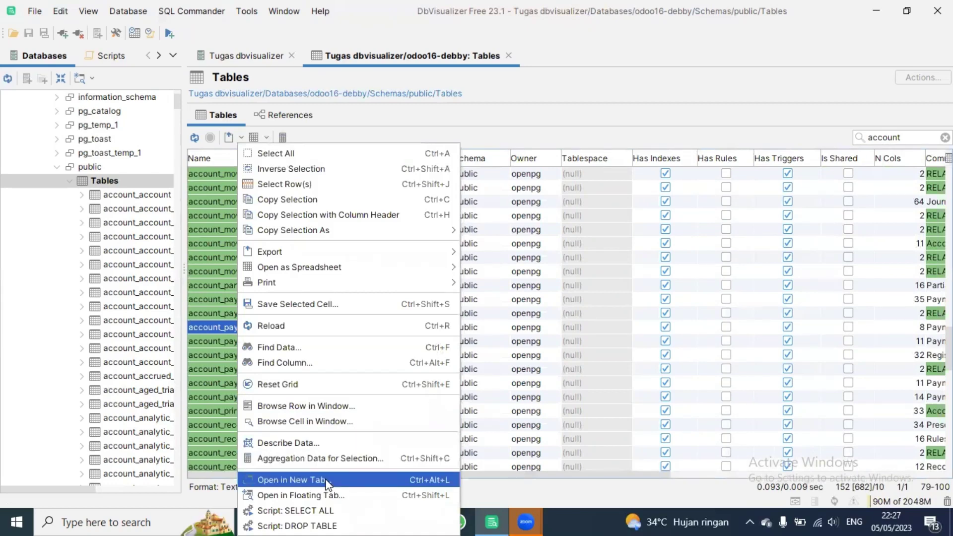
{"action": "left_click", "coordinate": [560, 56]}
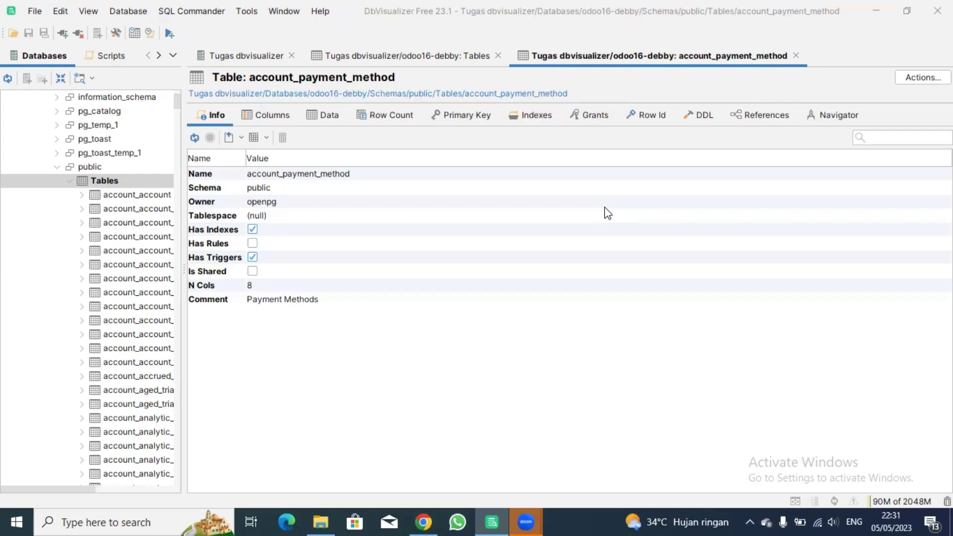
View the column definitions of account_payment_method, followed by its data rows
{"action": "left_click", "coordinate": [283, 115]}
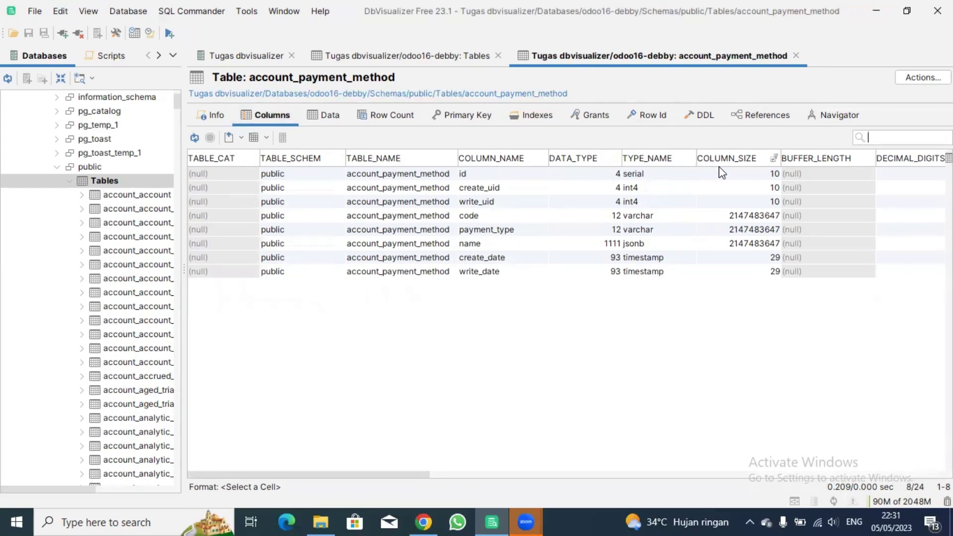
{"action": "left_click", "coordinate": [318, 115]}
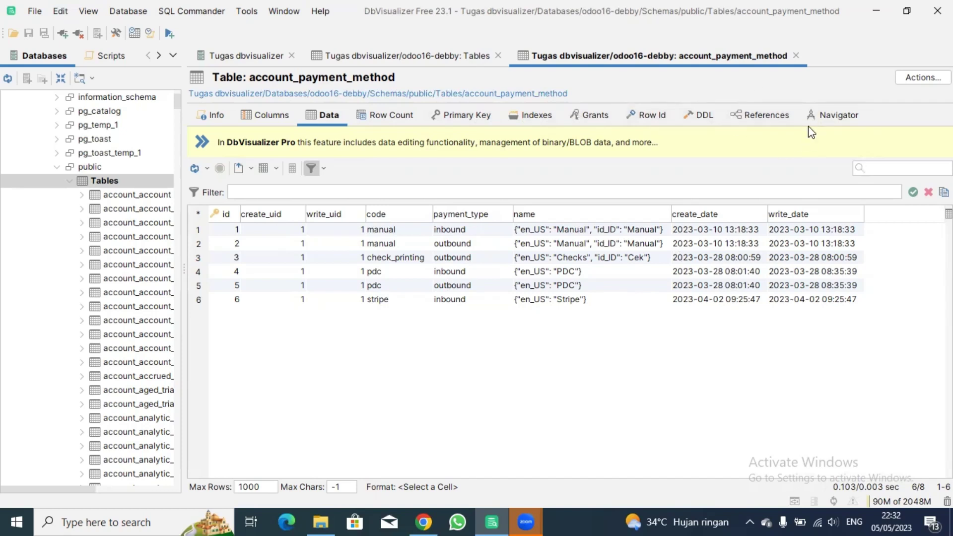
Display the references graph of account_payment_method and examine the columns and links of its related tables up close
{"action": "left_click", "coordinate": [749, 117]}
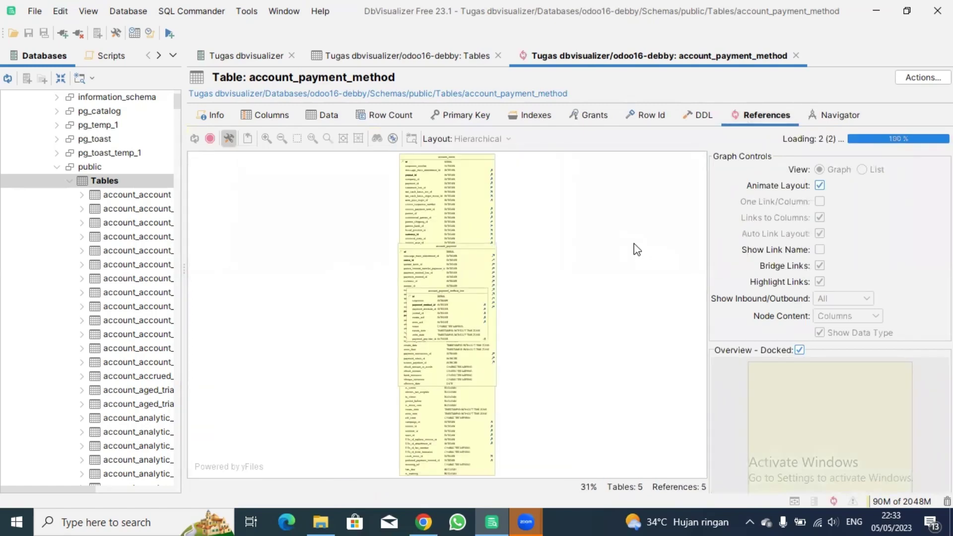
{"action": "scroll", "coordinate": [447, 230], "scroll_direction": "up", "scroll_amount": 5}
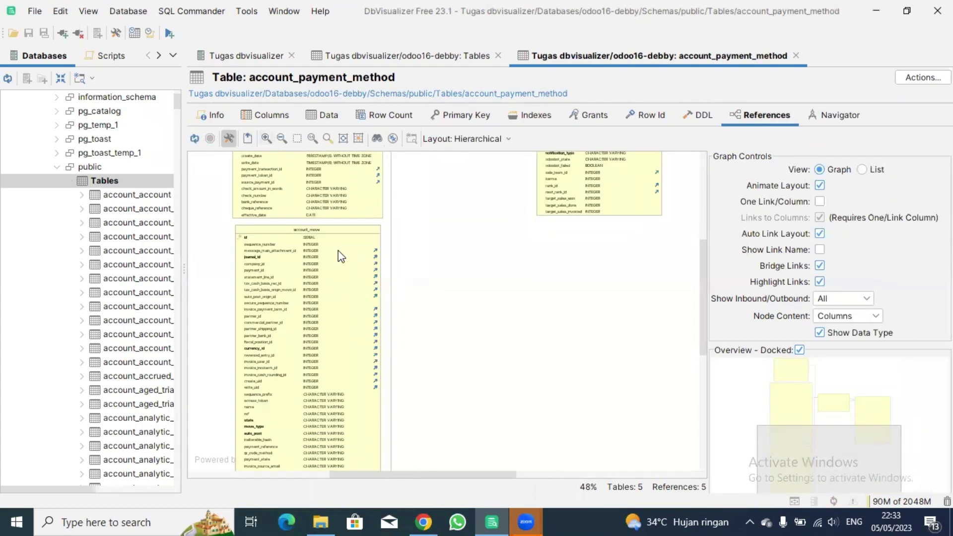
{"action": "left_click", "coordinate": [267, 139]}
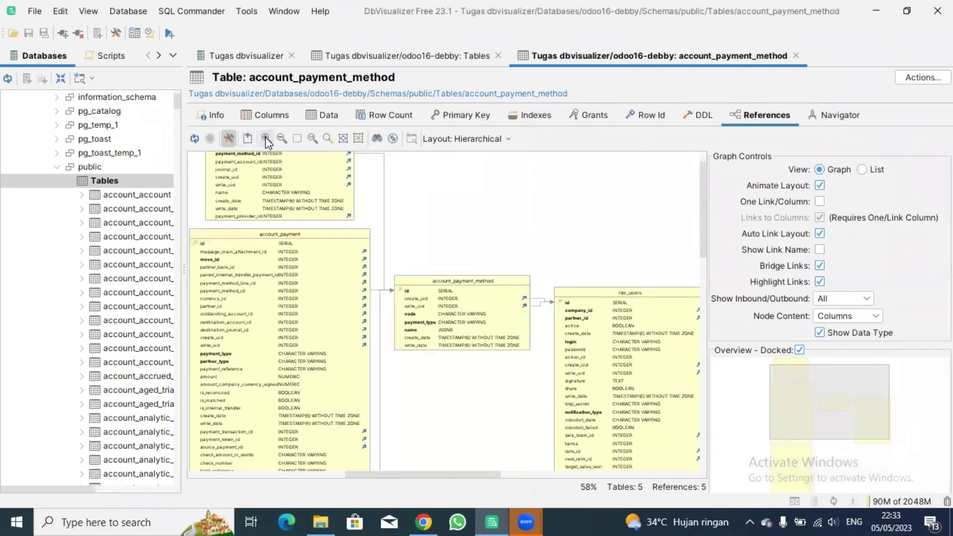
{"action": "left_click", "coordinate": [266, 140]}
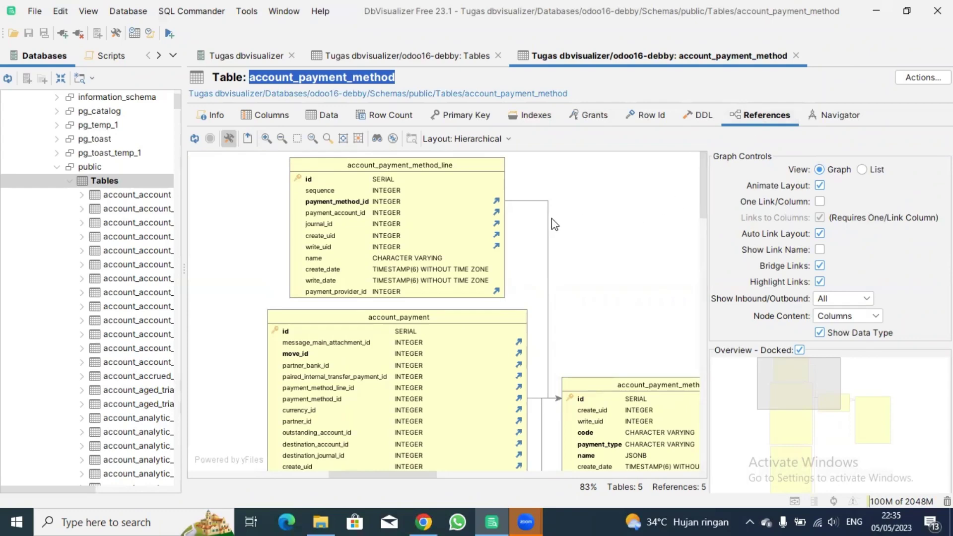
{"action": "scroll", "coordinate": [552, 218], "scroll_direction": "down", "scroll_amount": 2}
{"action": "scroll", "coordinate": [552, 218], "scroll_direction": "up", "scroll_amount": 2}
{"action": "left_click_drag", "start_coordinate": [407, 480], "coordinate": [436, 479]}
{"action": "scroll", "coordinate": [441, 299], "scroll_direction": "down", "scroll_amount": 15}
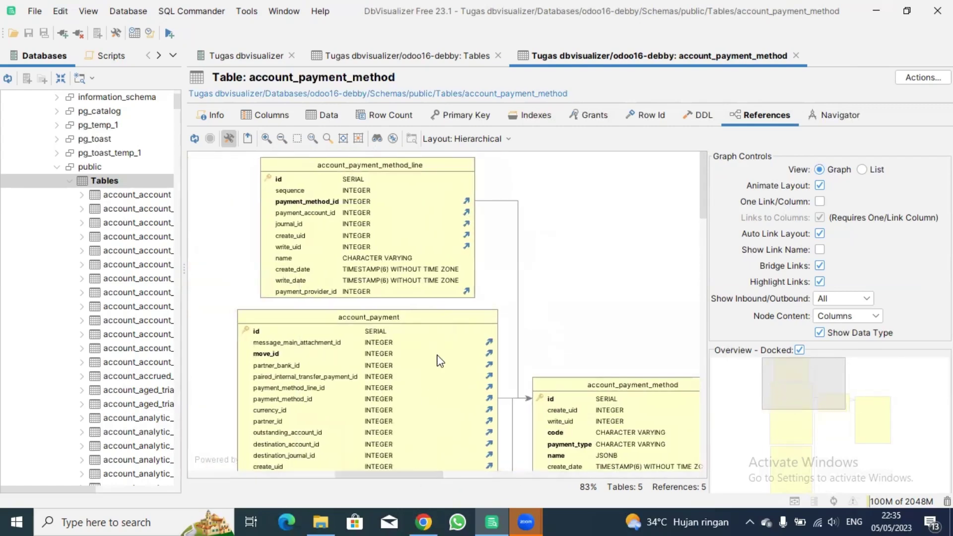
{"action": "scroll", "coordinate": [440, 361], "scroll_direction": "down", "scroll_amount": 8}
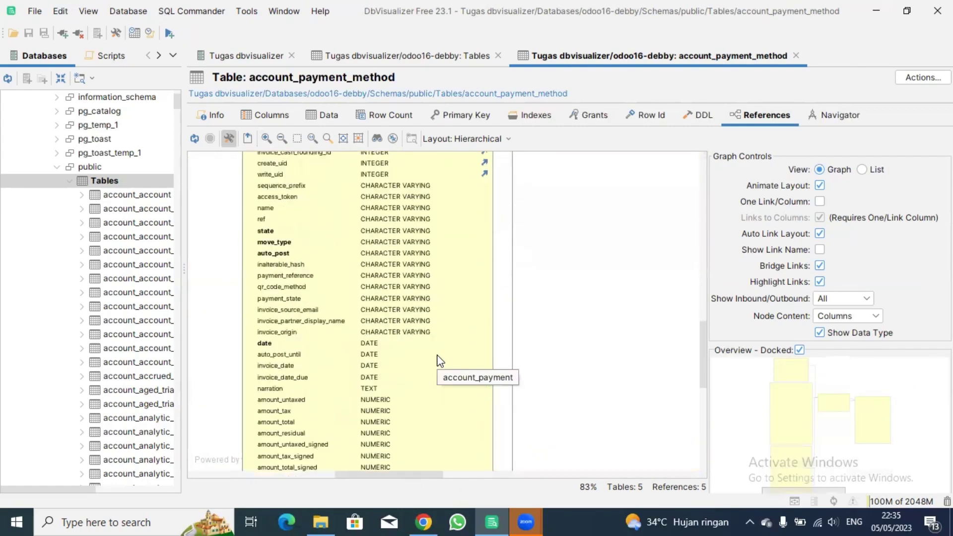
{"action": "scroll", "coordinate": [440, 361], "scroll_direction": "down", "scroll_amount": 3}
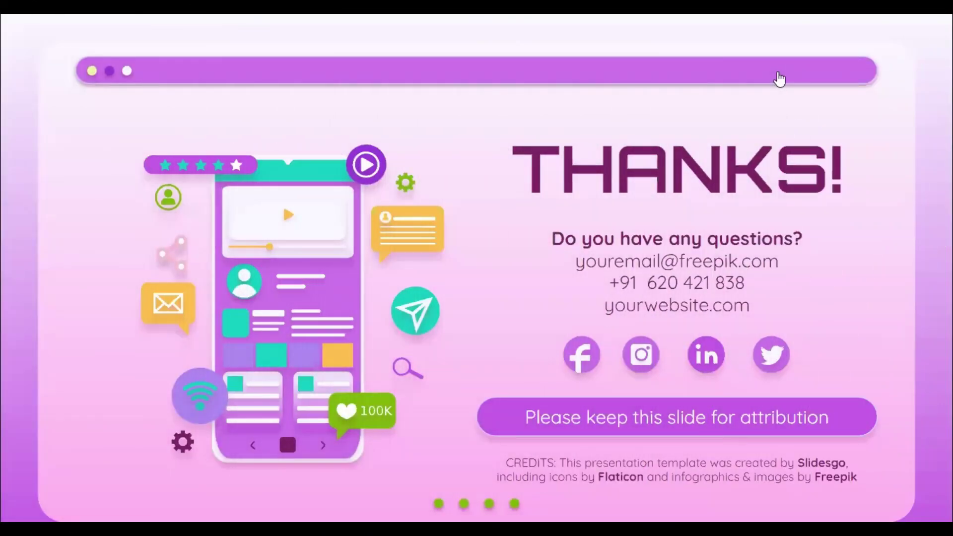